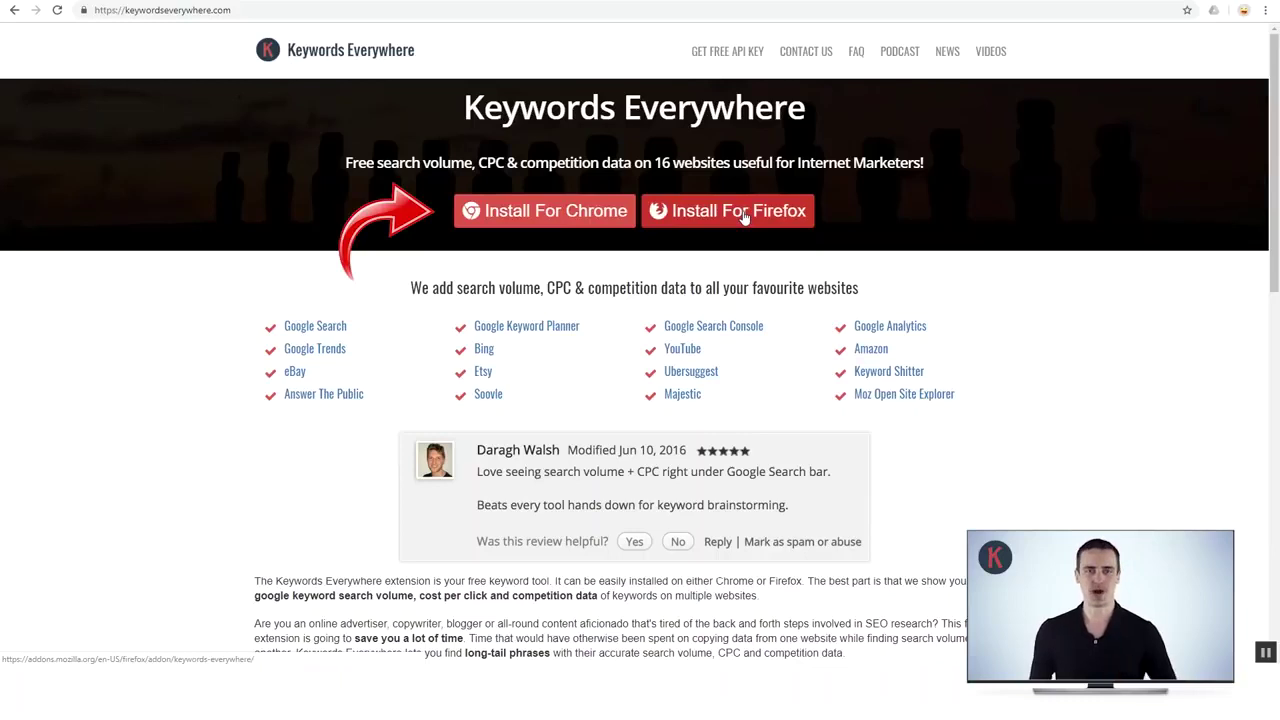
Add the Keywords Everywhere extension to Chrome from the Web Store
click(598, 220)
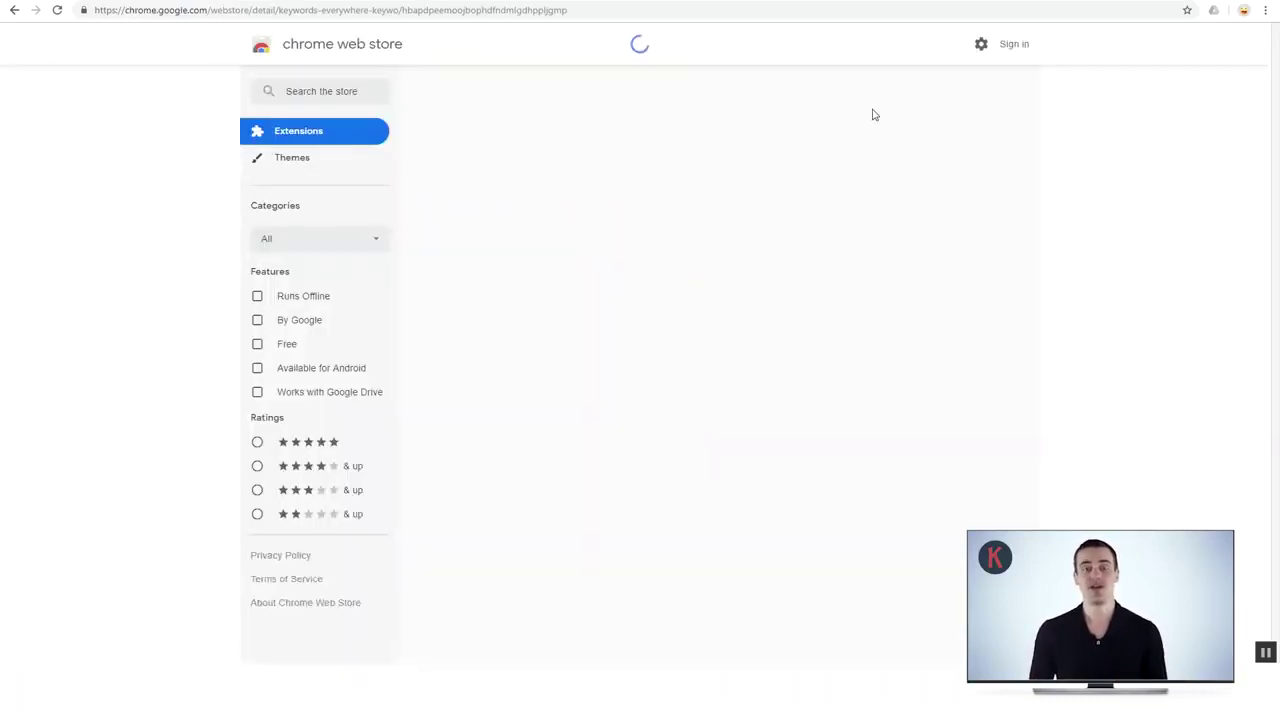
click(898, 140)
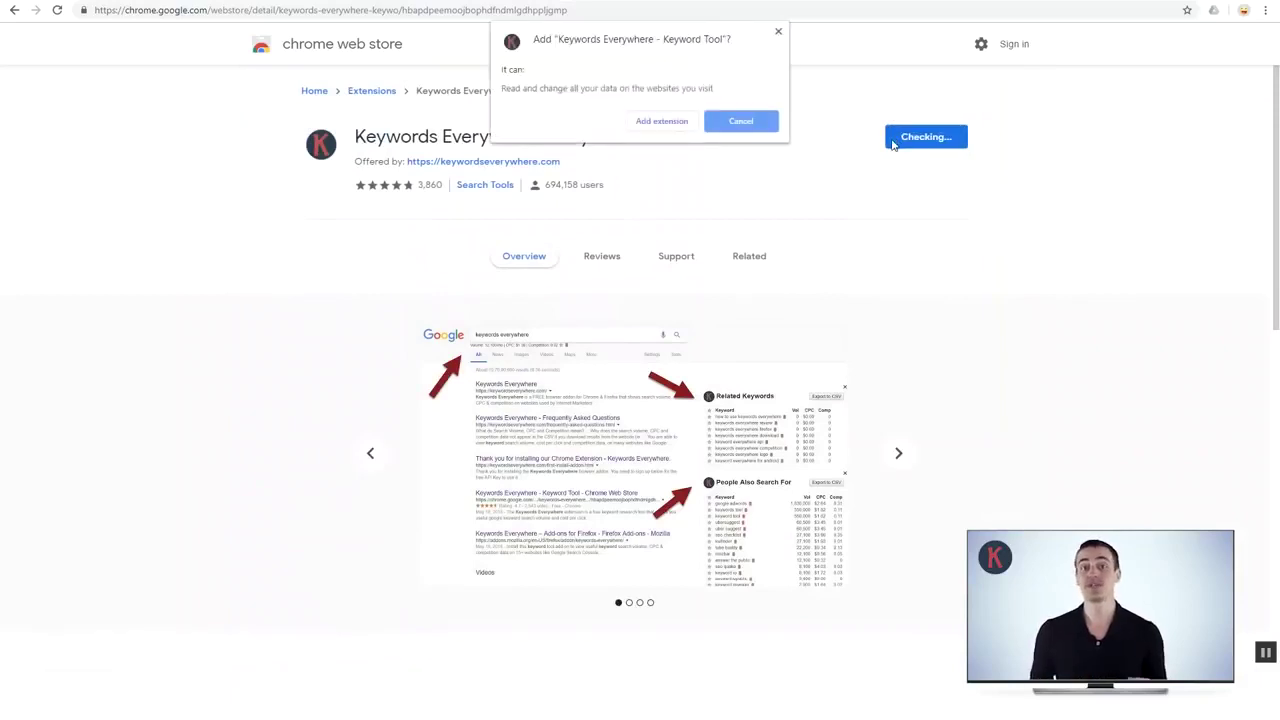
click(641, 125)
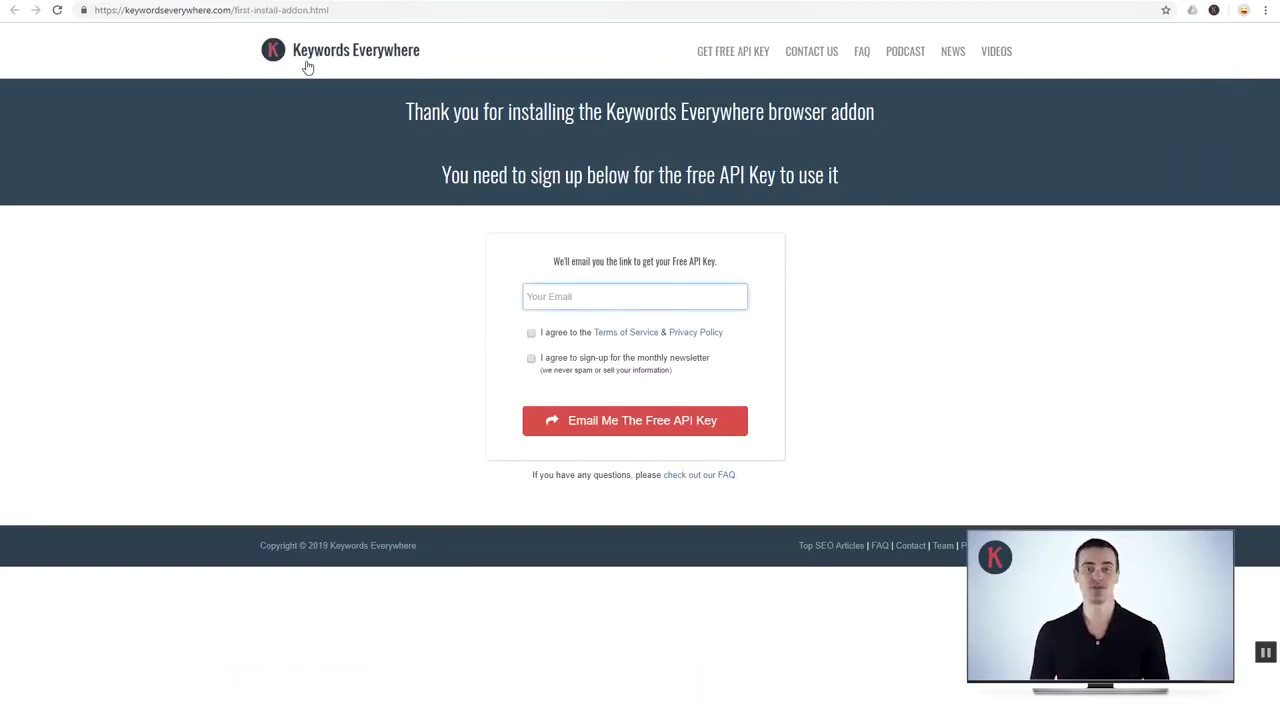
Sign up for the free API key with email and terms, then open the emailed key link
click(757, 52)
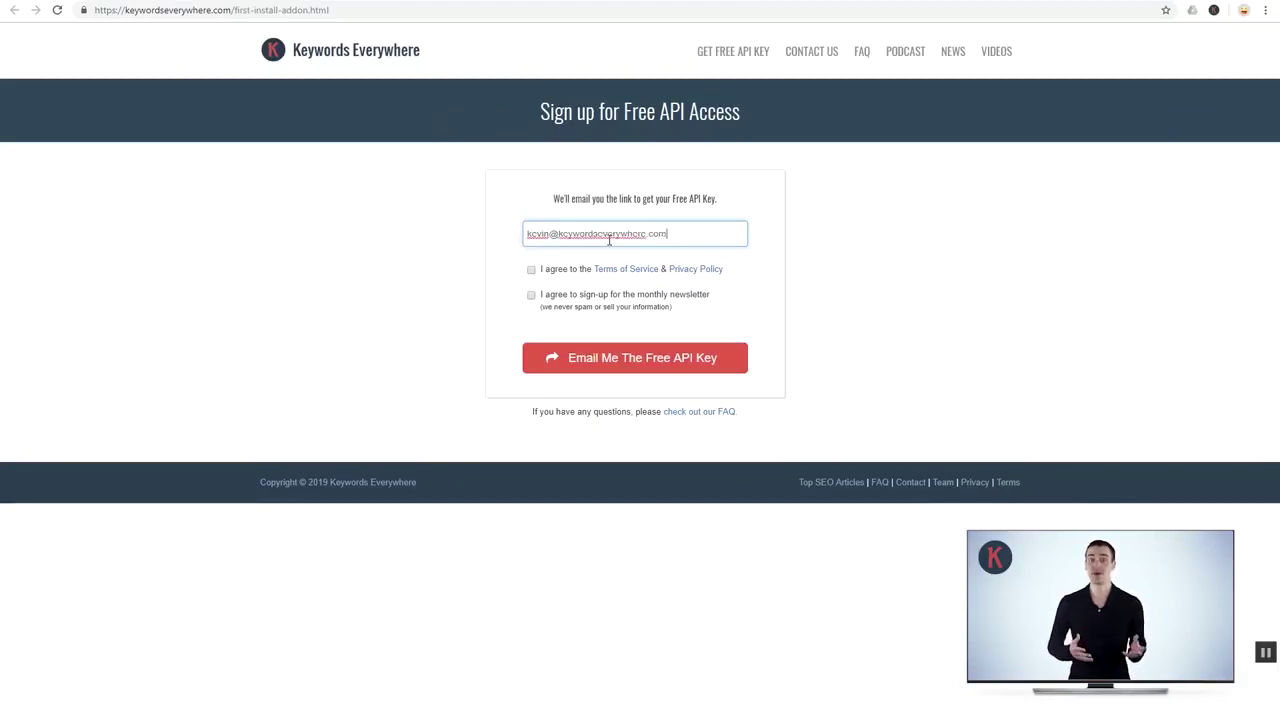
click(531, 271)
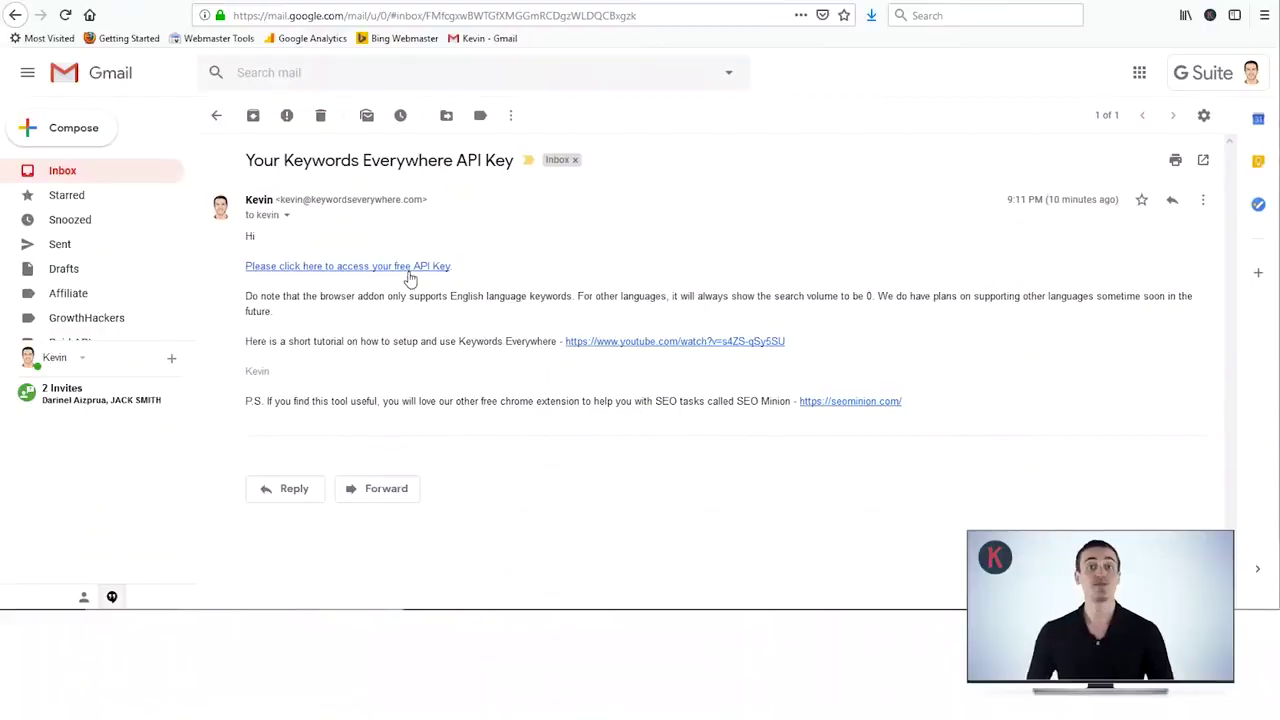
click(408, 268)
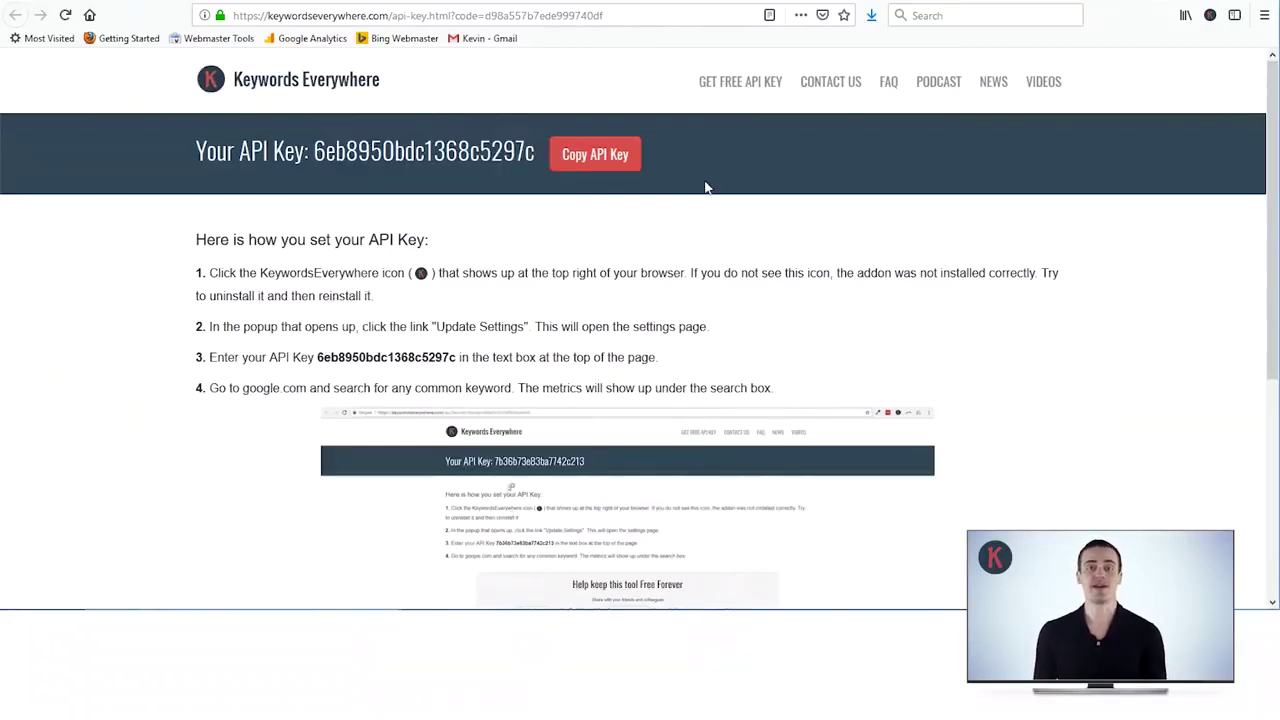
Copy the API key and bring up the Keywords Everywhere toolbar menu
click(600, 160)
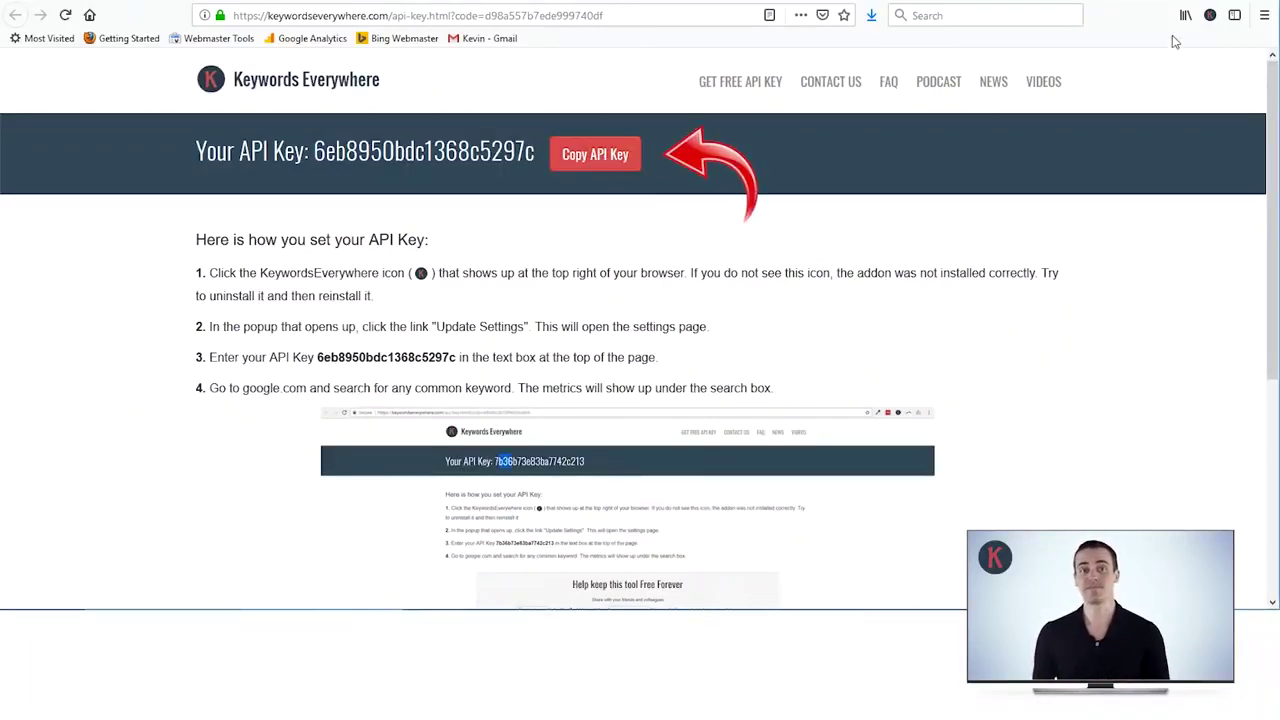
click(1211, 17)
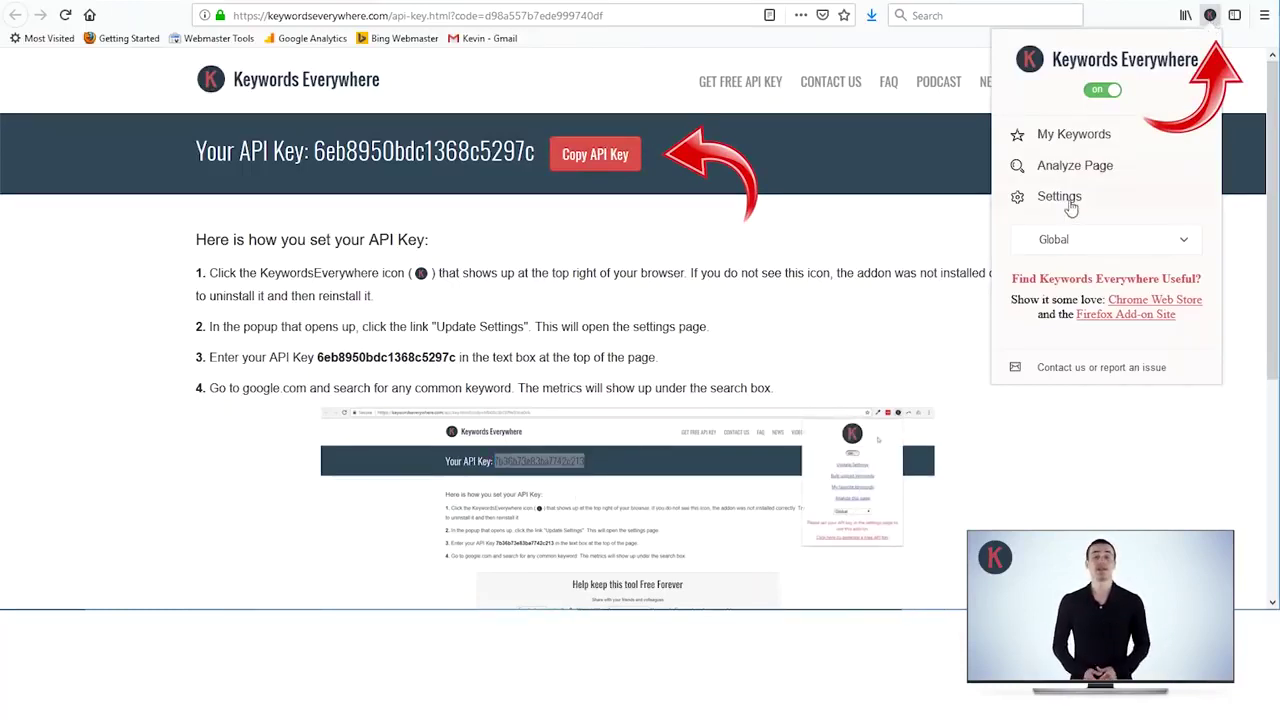
Paste the copied API key into the extension's Settings and validate it
click(1058, 197)
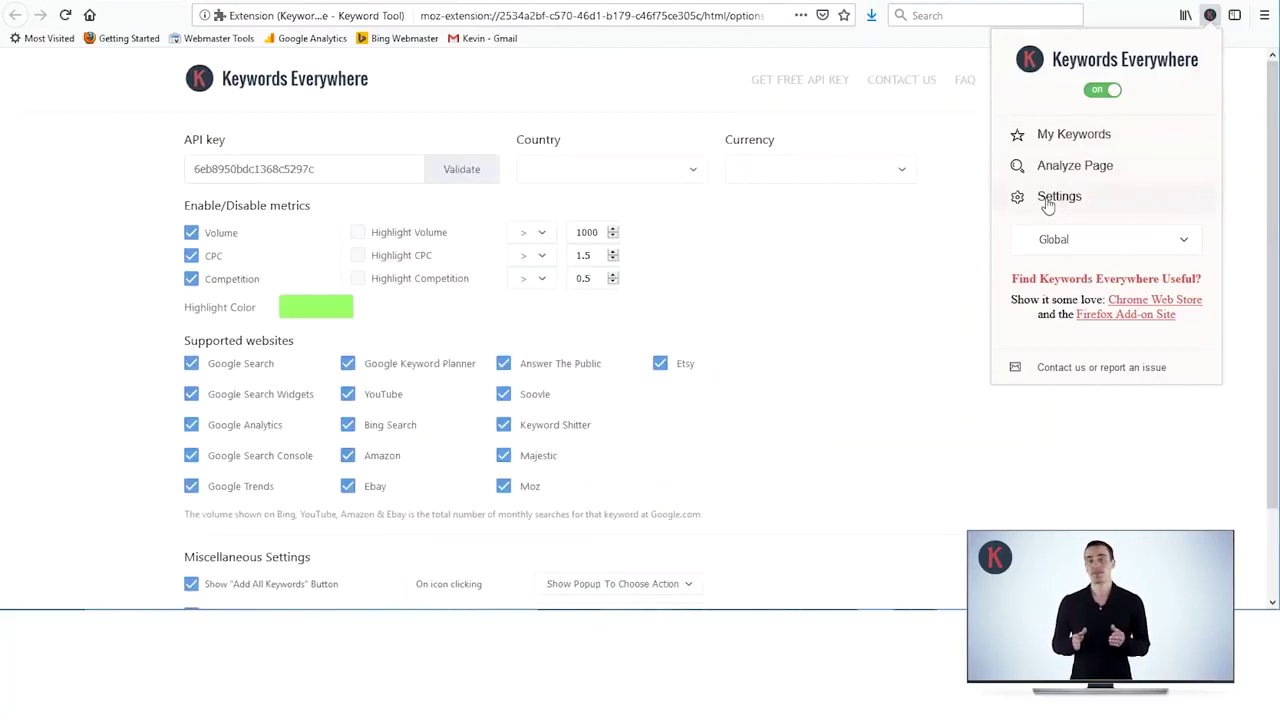
double_click(289, 167)
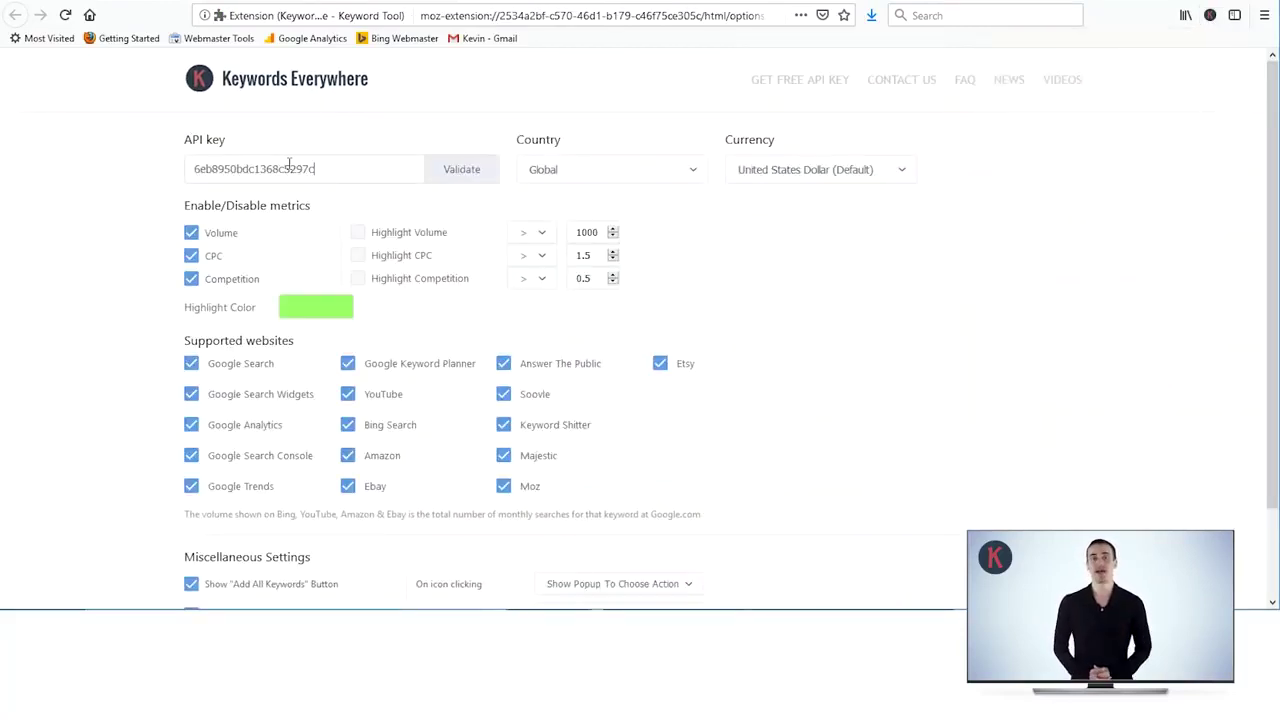
click(462, 170)
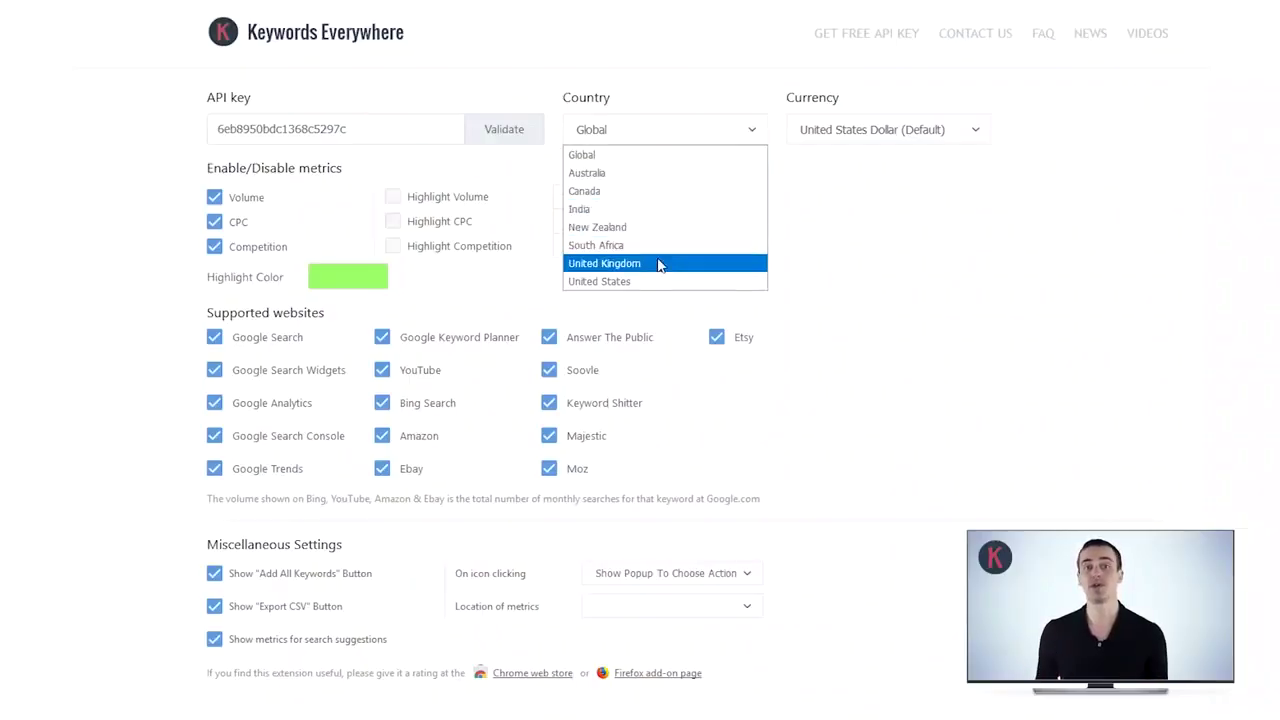
Choose United States as the country and review the currency list, leaving US dollars
click(638, 282)
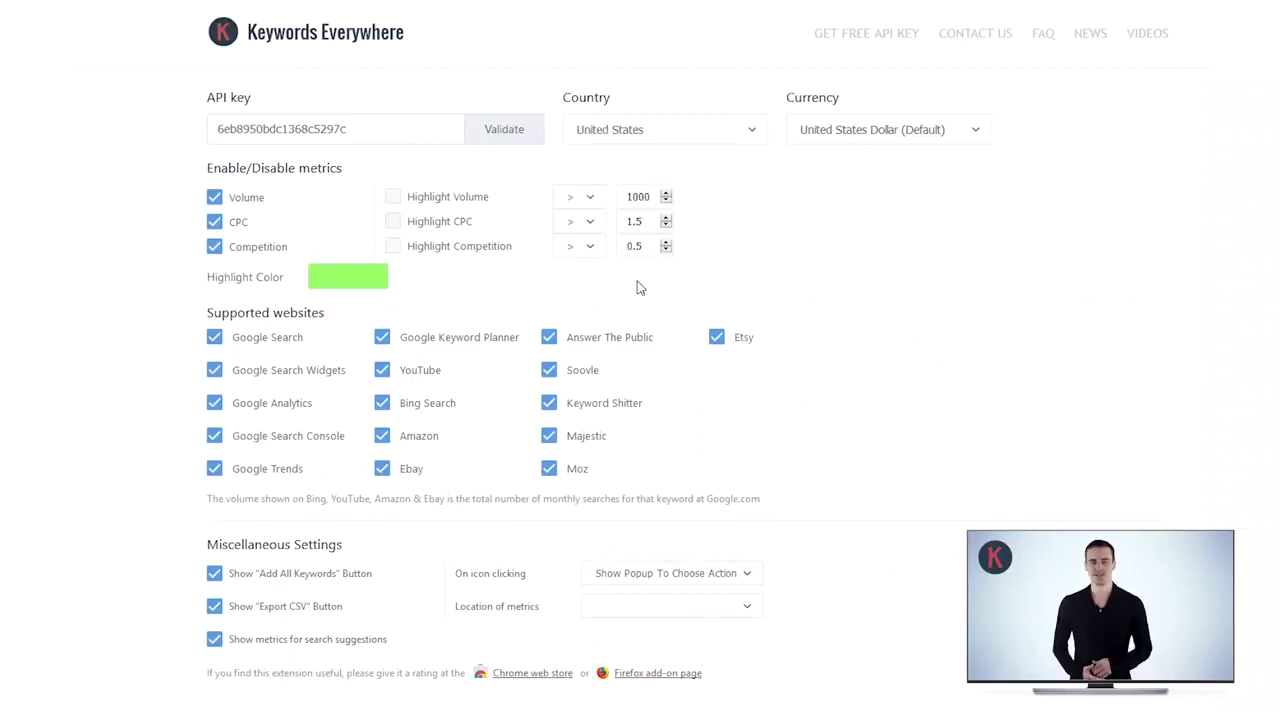
click(977, 138)
drag(984, 180, 986, 220)
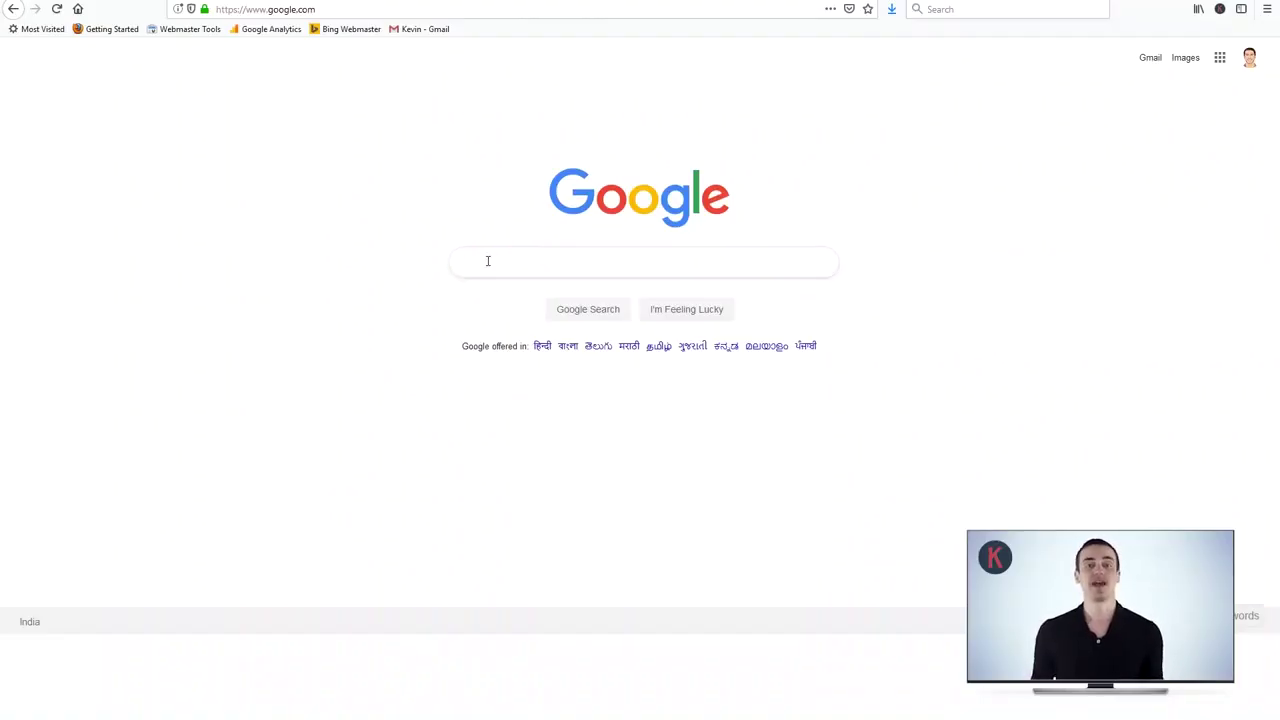
Run a Google search for 'keyword tool'
text(keyword too)
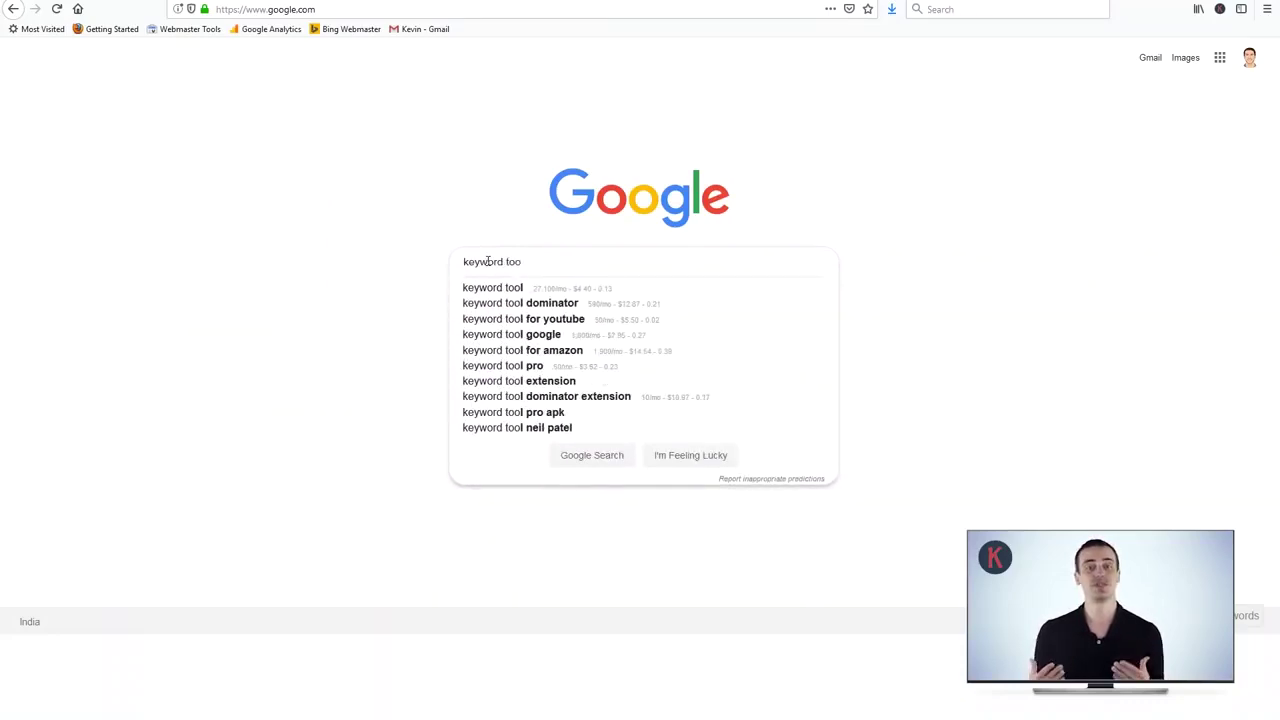
text(l)
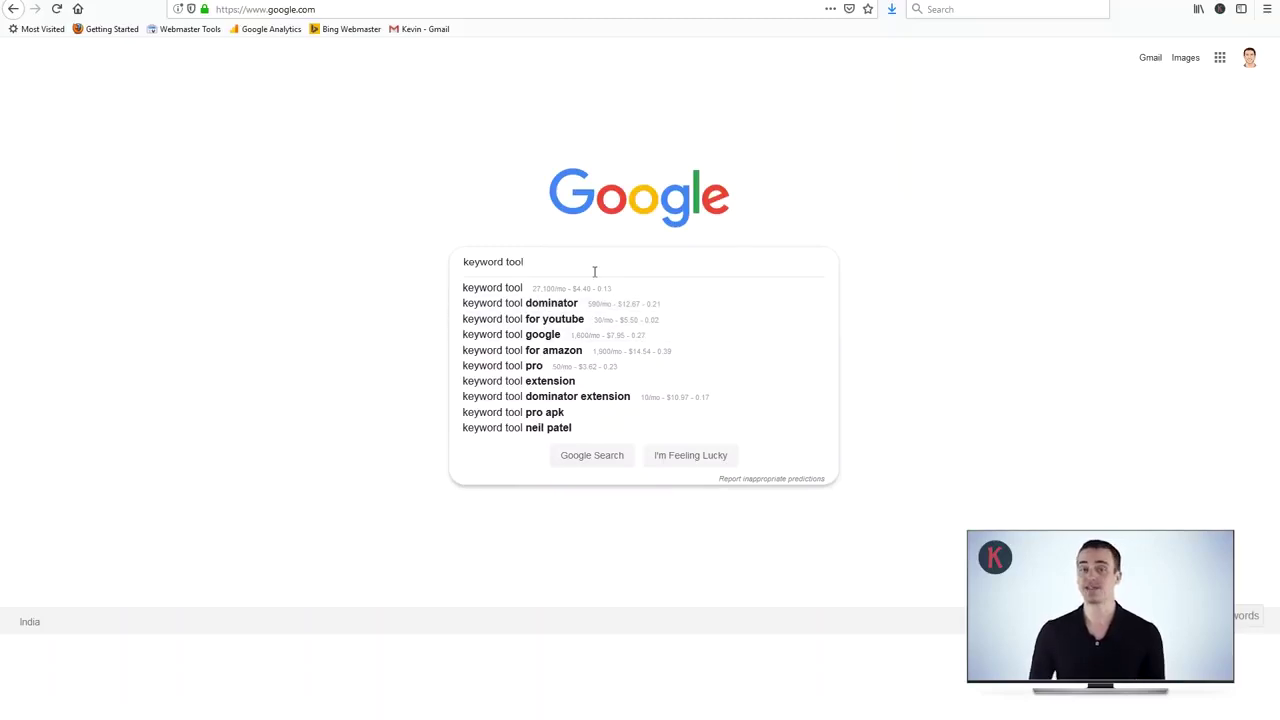
key(Return)
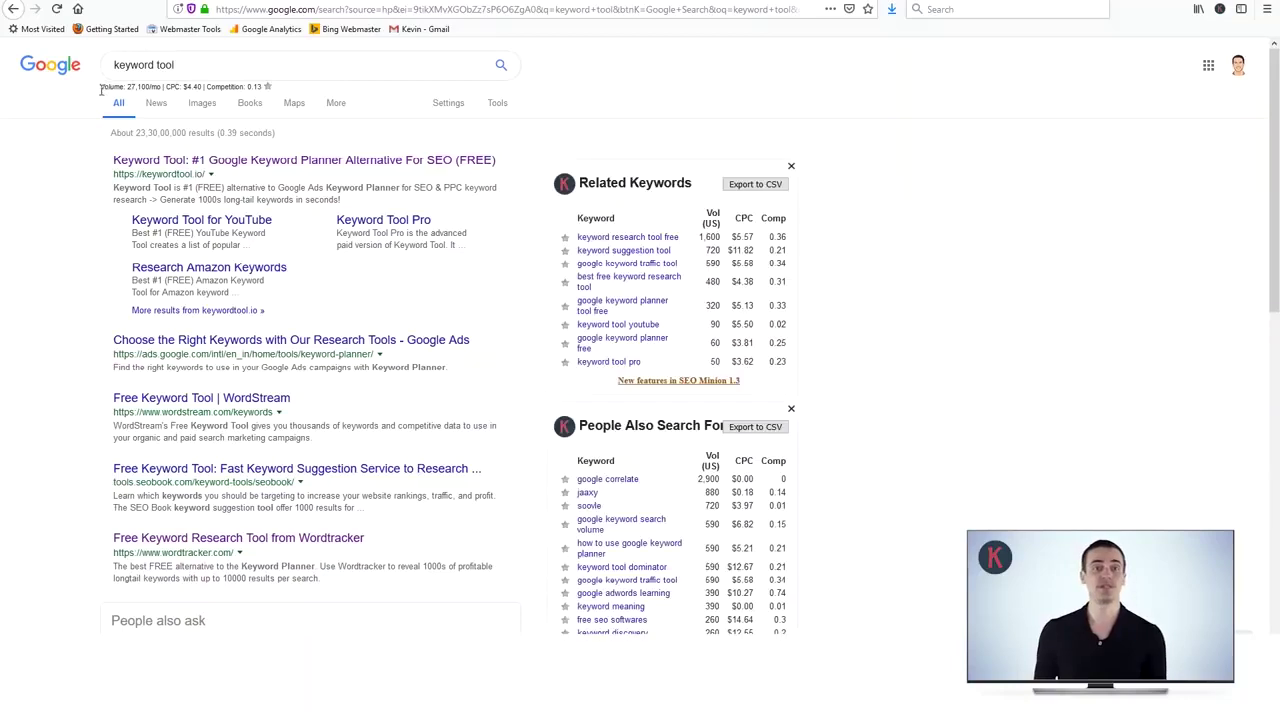
drag(123, 87, 285, 93)
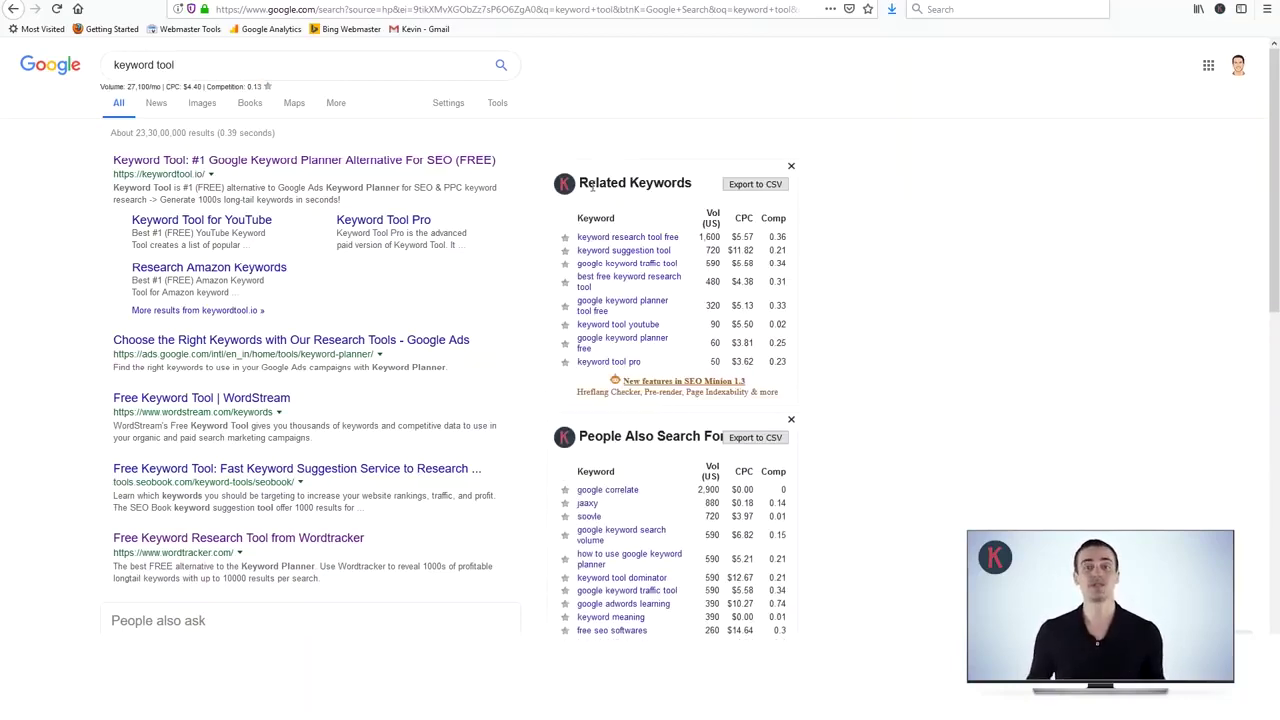
scroll(592, 197, down, 1)
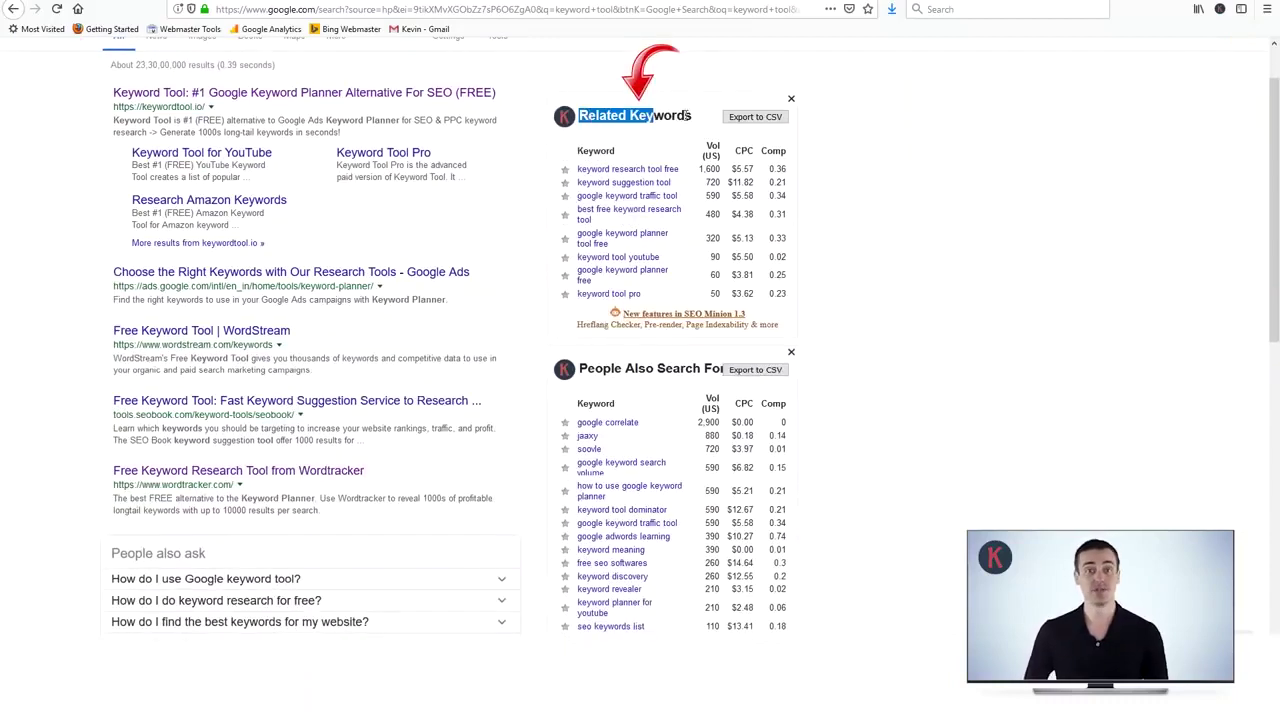
drag(580, 369, 697, 370)
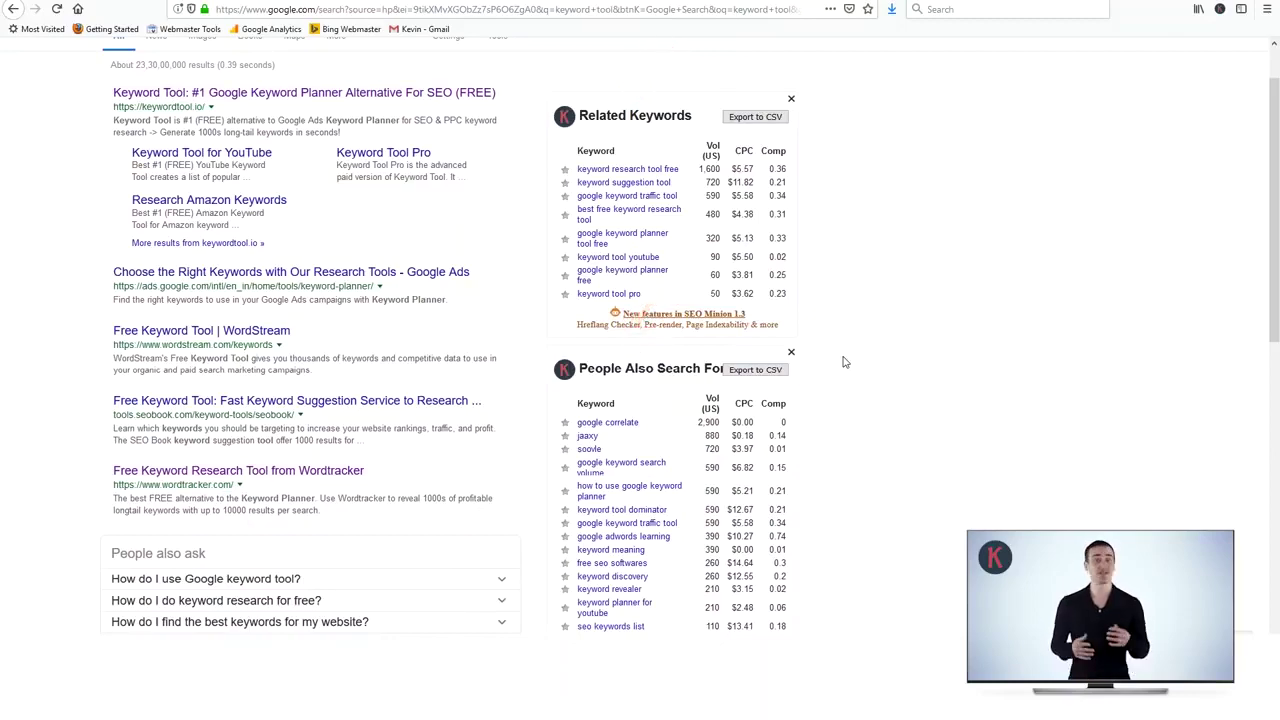
scroll(843, 362, down, 2)
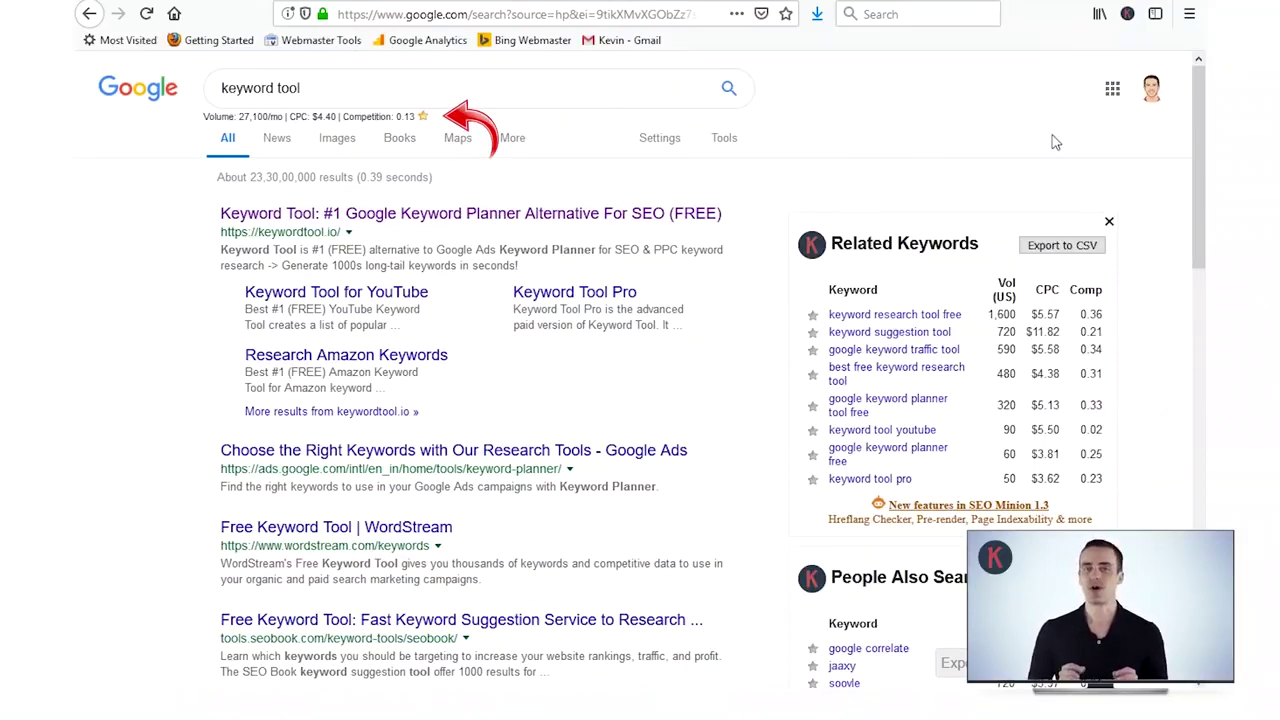
View the 'keyword tool' entry in My Keywords, then reopen the extension menu
click(1128, 15)
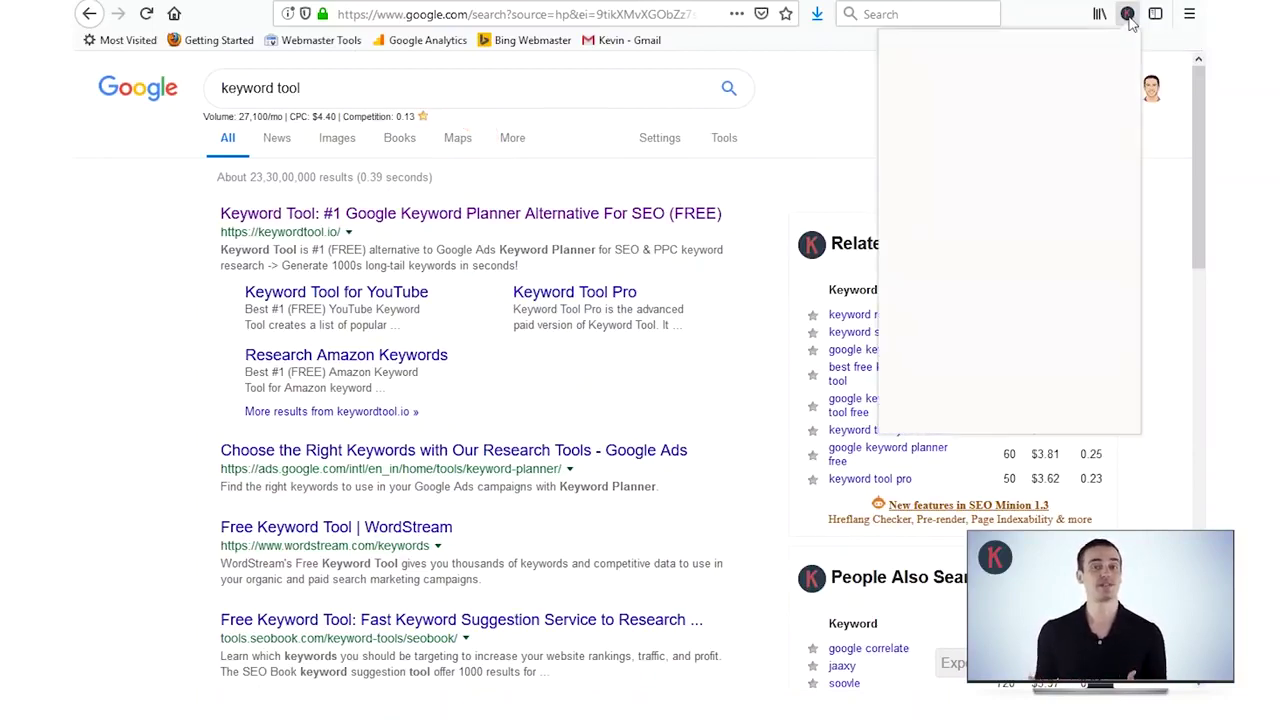
click(966, 152)
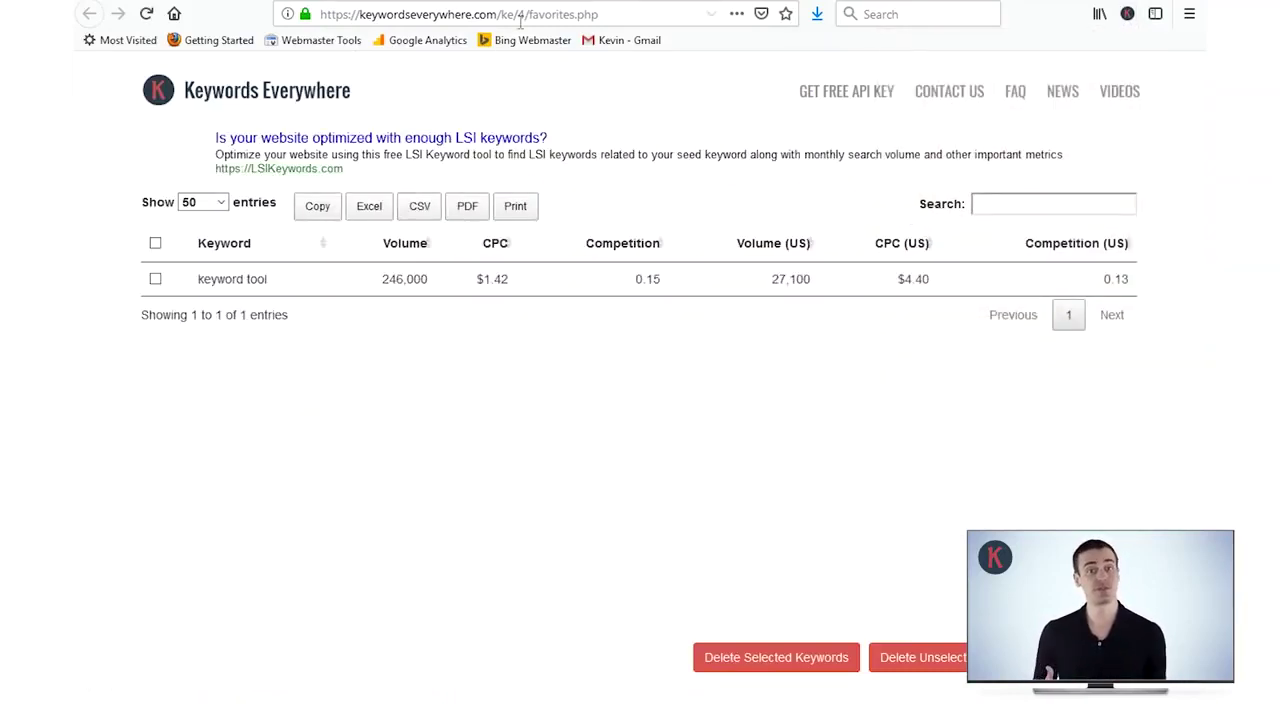
click(1131, 18)
Reopen the extension Settings page and close the popup menu
click(978, 220)
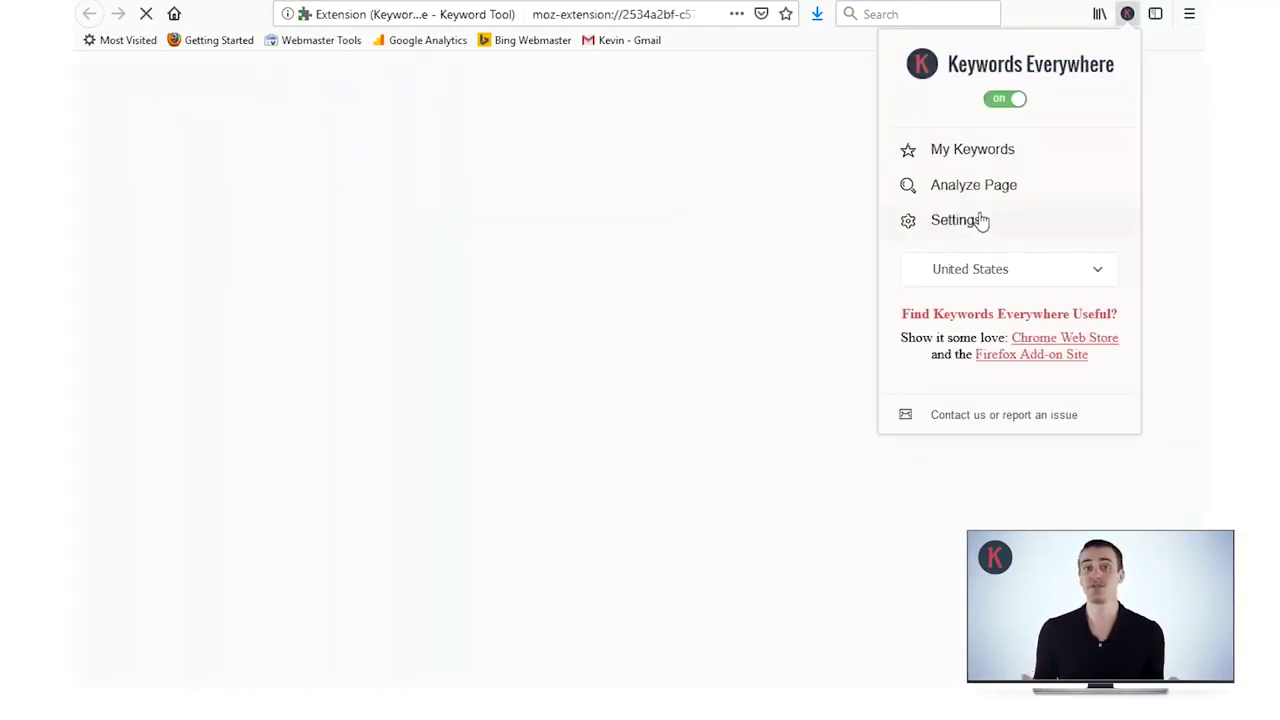
click(750, 101)
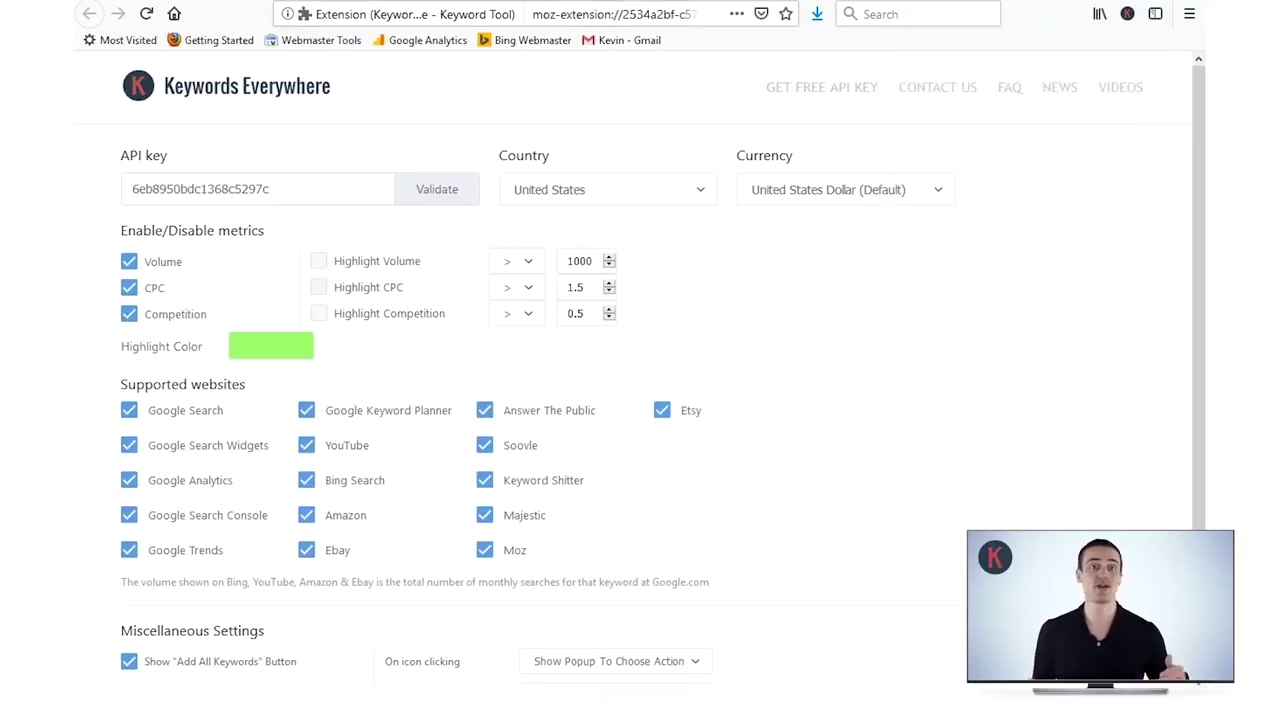